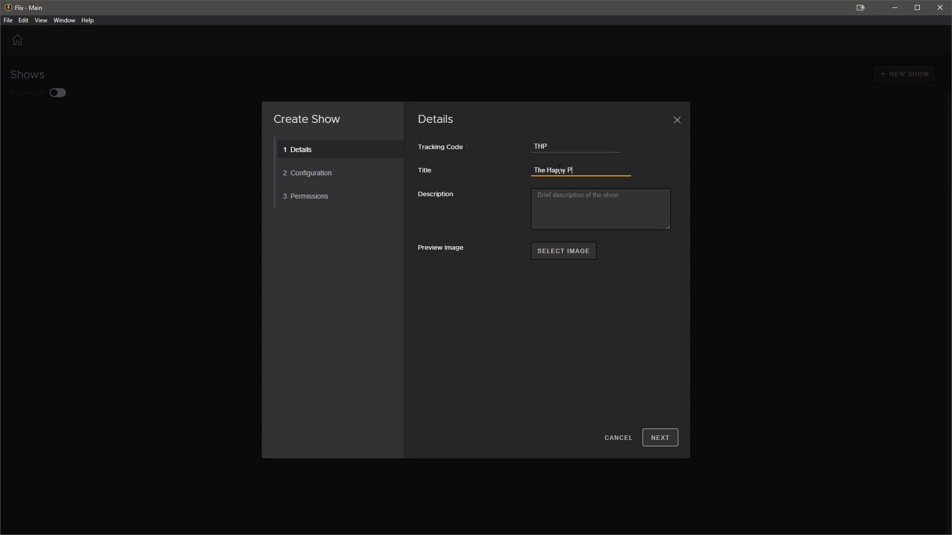
Describe the show as 'A royal statue makes friends with a small swallow.' and choose thp.gif as its preview image
{"action": "left_click", "coordinate": [566, 203]}
{"action": "type", "text": "A royal statue makes friends with a small swallow."}
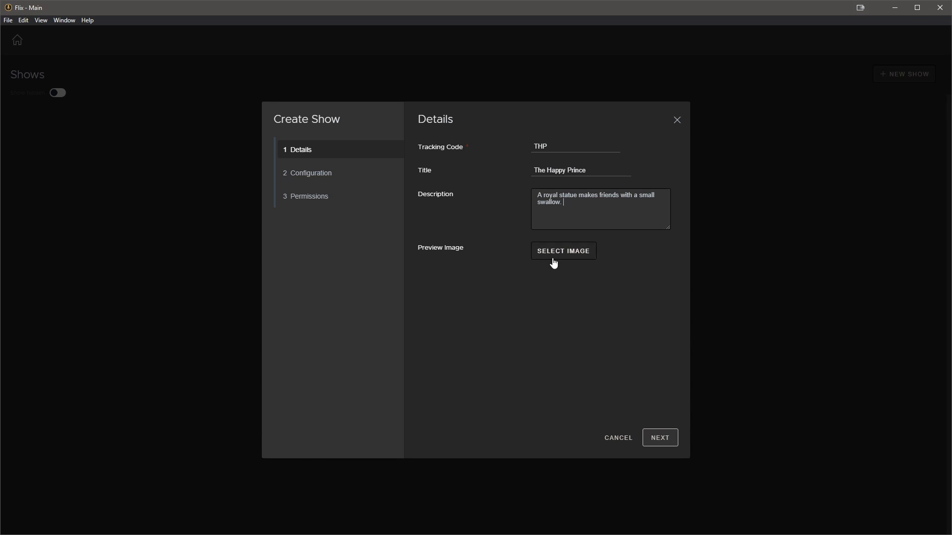
{"action": "left_click", "coordinate": [554, 255]}
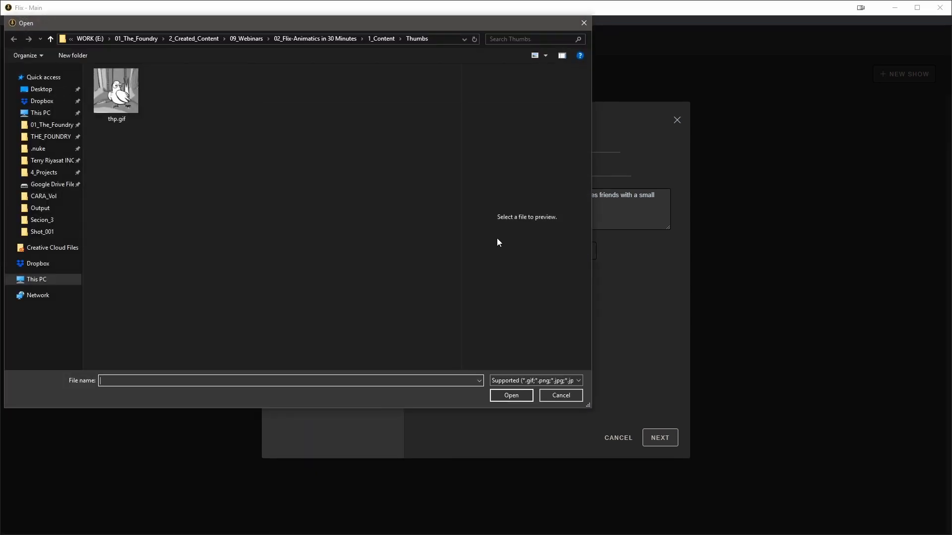
{"action": "left_click", "coordinate": [124, 93]}
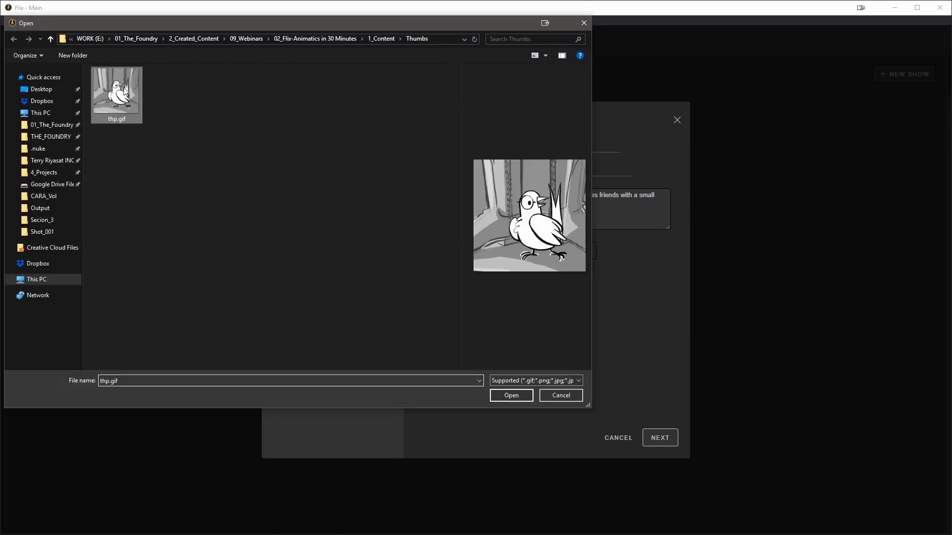
{"action": "left_click", "coordinate": [515, 395]}
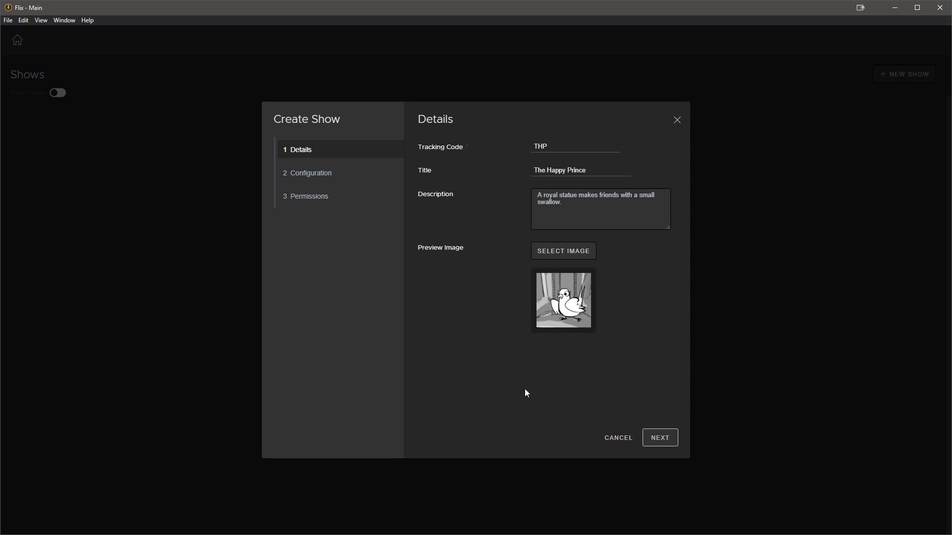
Advance through the configuration page keeping frame rate 24, aspect ratio 1.77 and Episodic switched off
{"action": "left_click", "coordinate": [650, 440]}
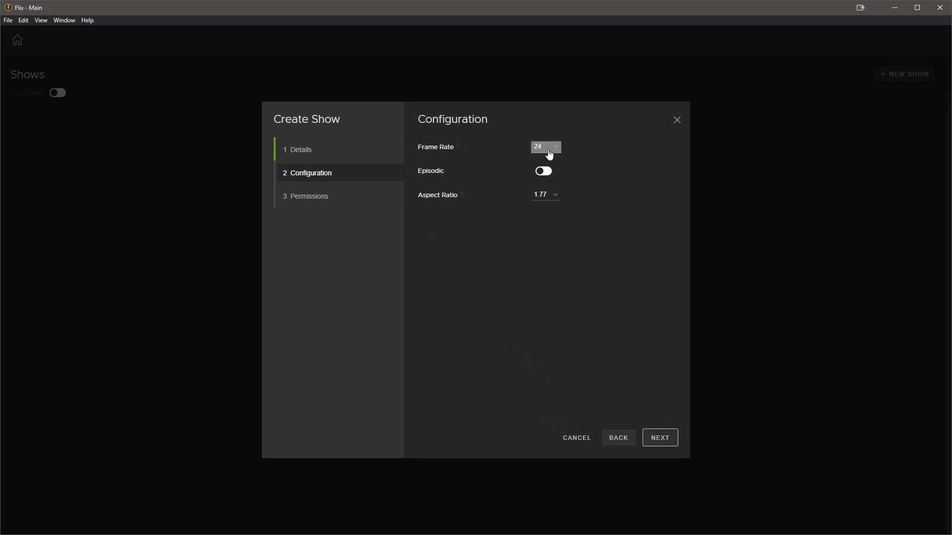
{"action": "left_click", "coordinate": [542, 172]}
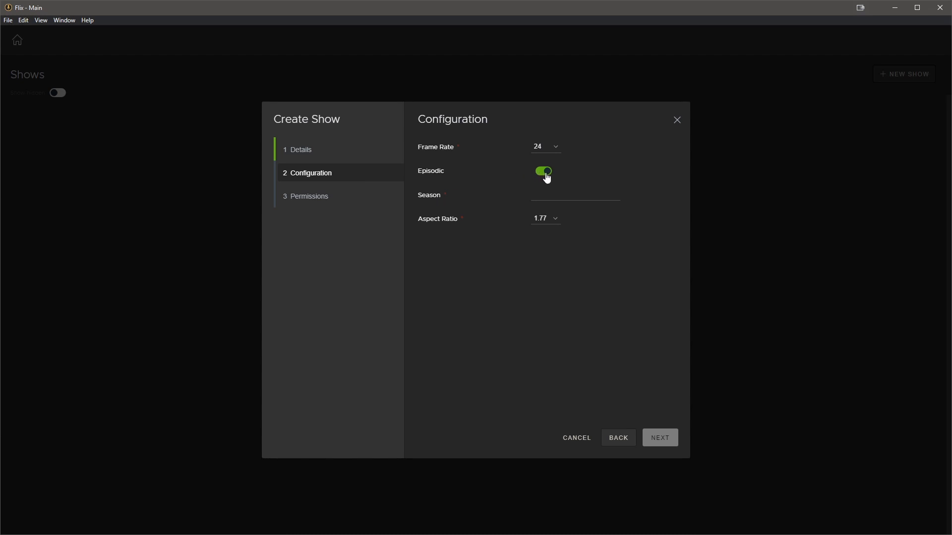
{"action": "left_click", "coordinate": [545, 171]}
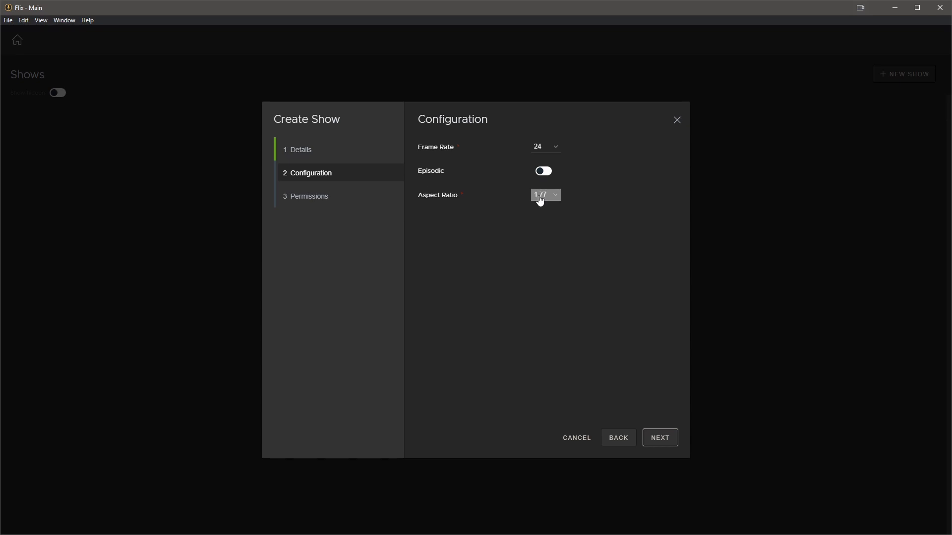
{"action": "left_click", "coordinate": [654, 438]}
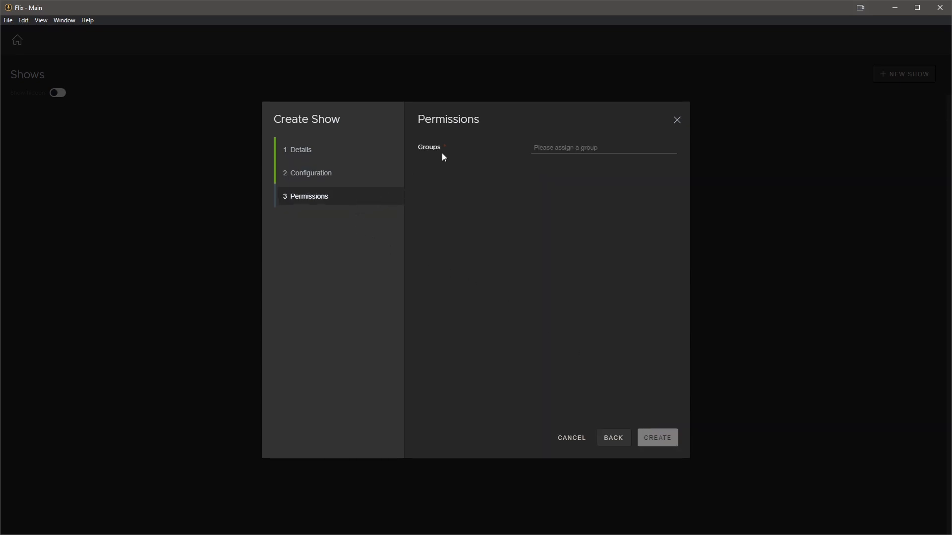
Assign the default group to the show's permissions and create the show
{"action": "left_click", "coordinate": [600, 147]}
{"action": "left_click", "coordinate": [565, 174]}
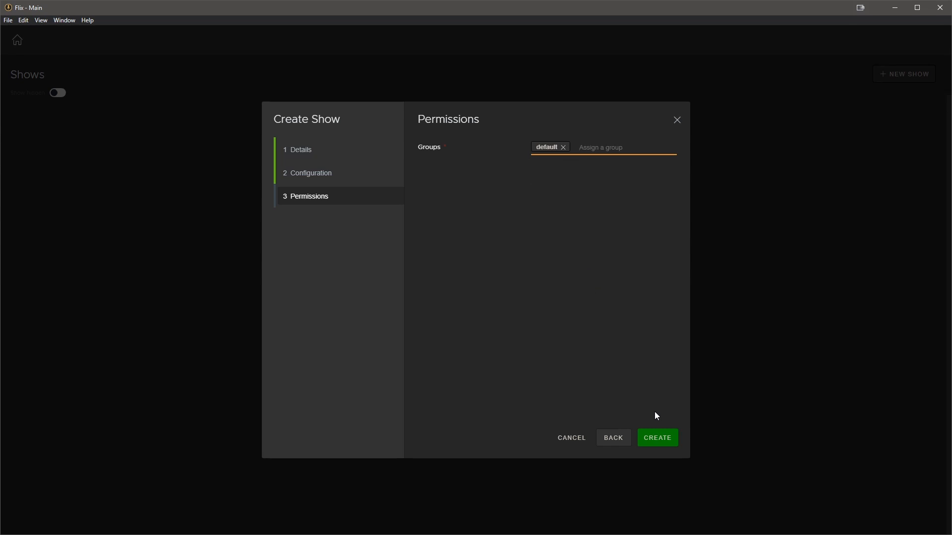
{"action": "left_click", "coordinate": [657, 441]}
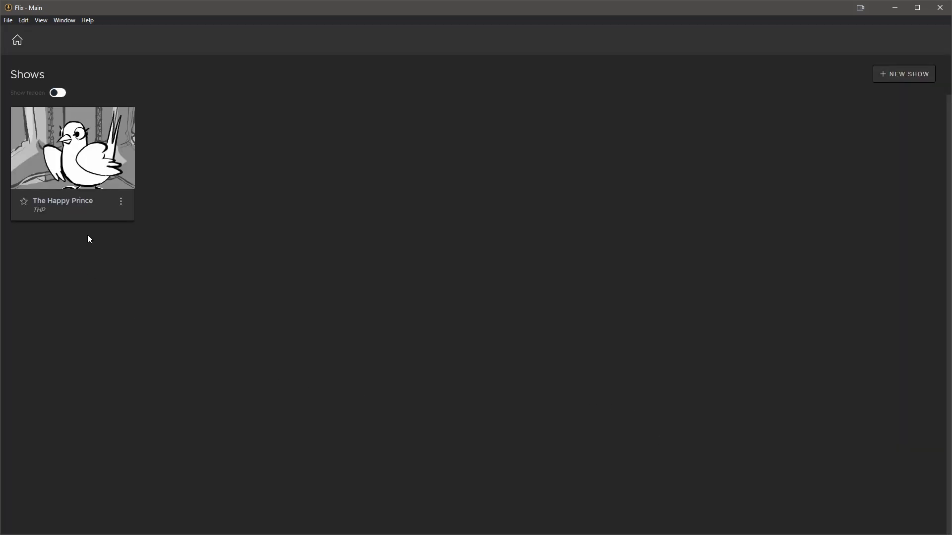
Open The Happy Prince show and create sequence 01 titled 'The Rainy Nap' in act 1
{"action": "mouse_move", "coordinate": [64, 182]}
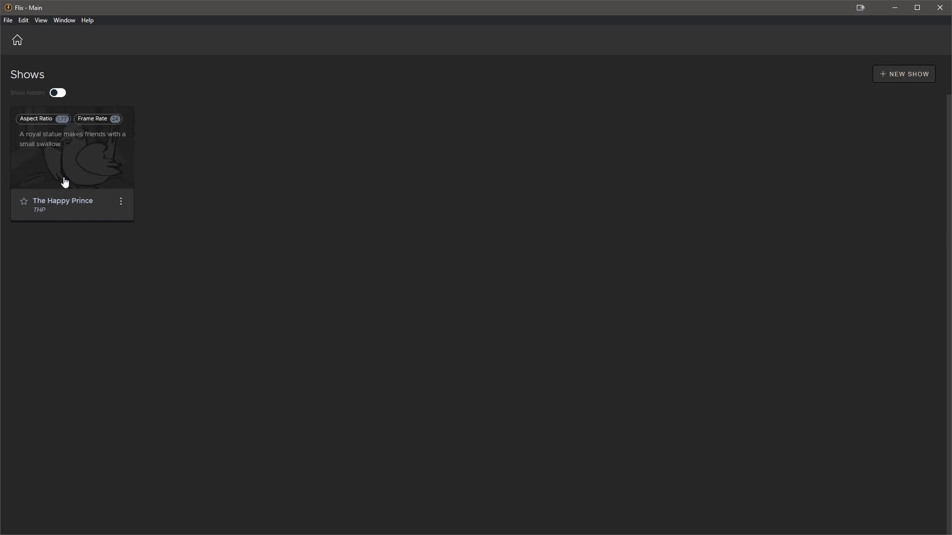
{"action": "left_click", "coordinate": [91, 164]}
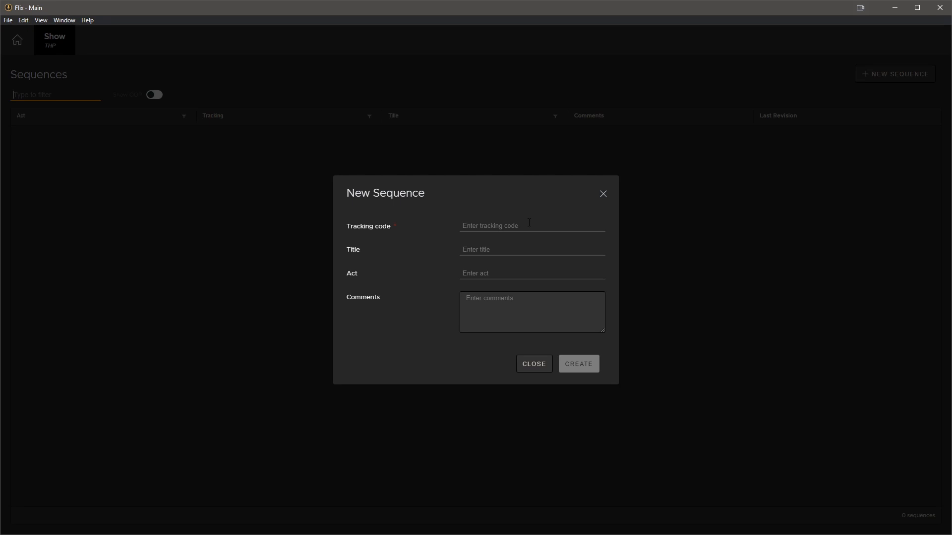
{"action": "left_click", "coordinate": [529, 223]}
{"action": "type", "text": "01"}
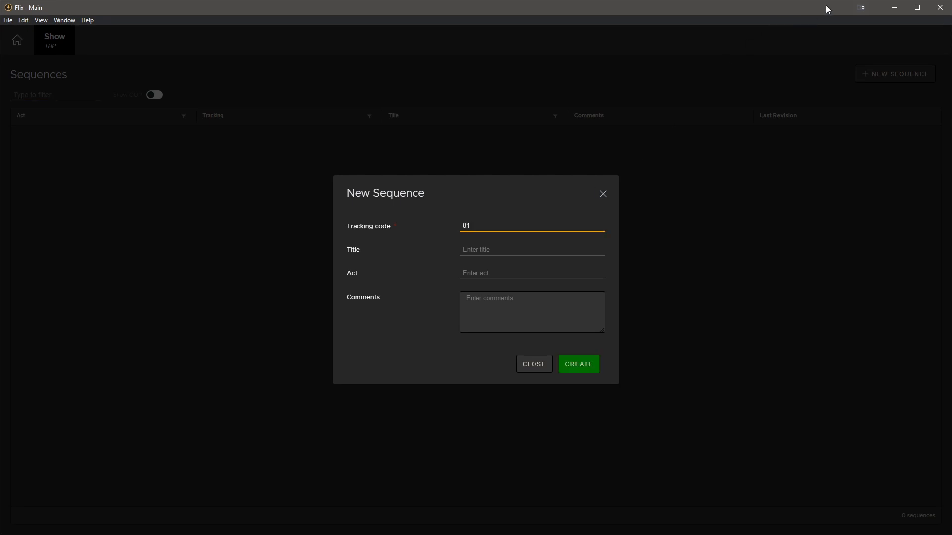
{"action": "left_click", "coordinate": [588, 252]}
{"action": "type", "text": "The Rainy Nap"}
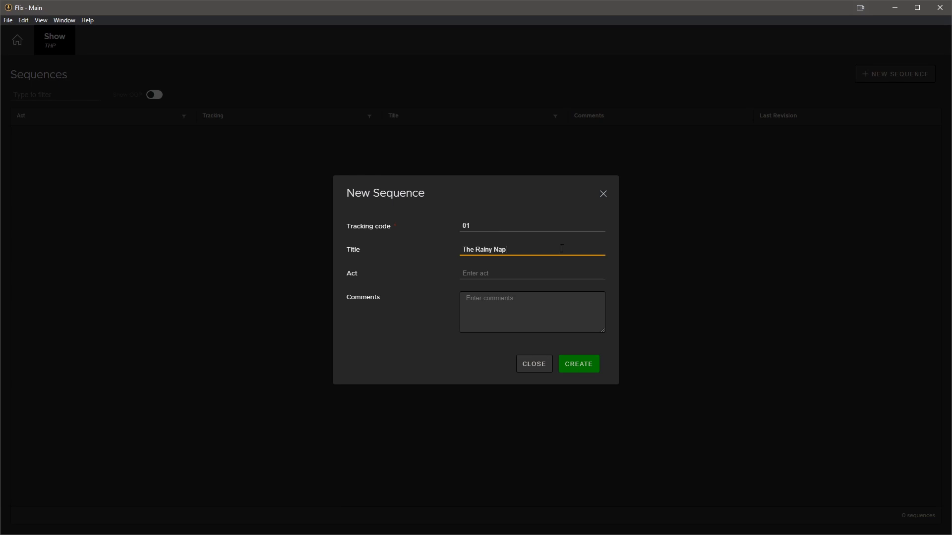
{"action": "left_click", "coordinate": [547, 273]}
{"action": "type", "text": "1"}
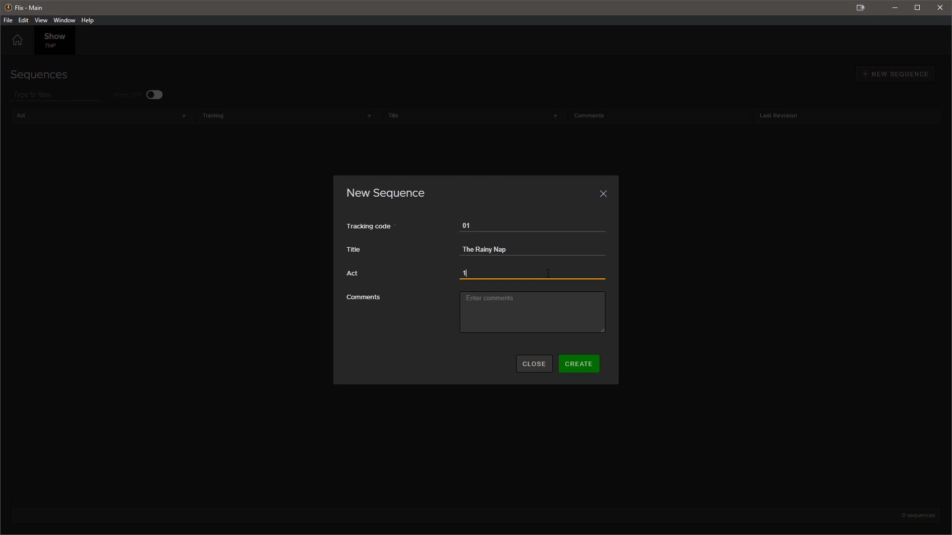
{"action": "left_click", "coordinate": [583, 364]}
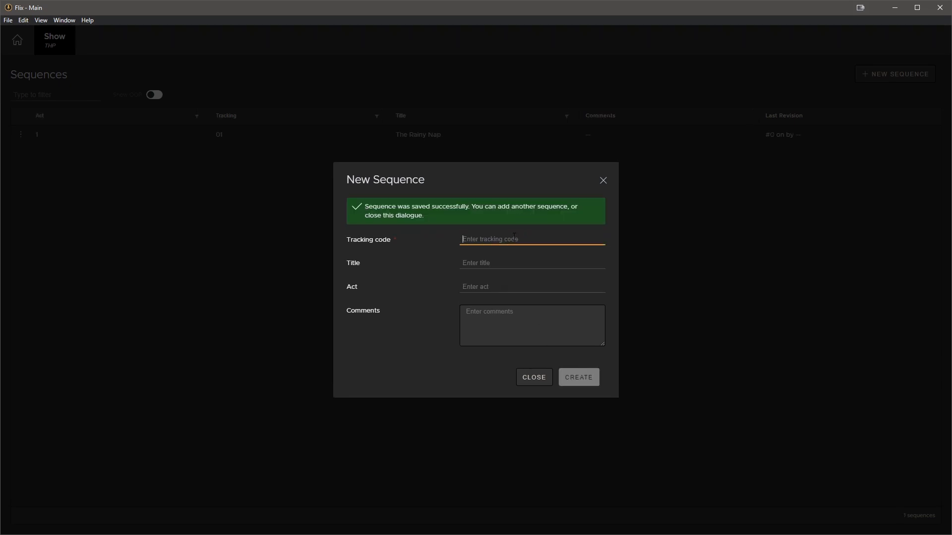
Create sequence 02 titled 'The Chase Begins' in act 2
{"action": "type", "text": "02"}
{"action": "left_click", "coordinate": [560, 253]}
{"action": "type", "text": "The Chase Begins"}
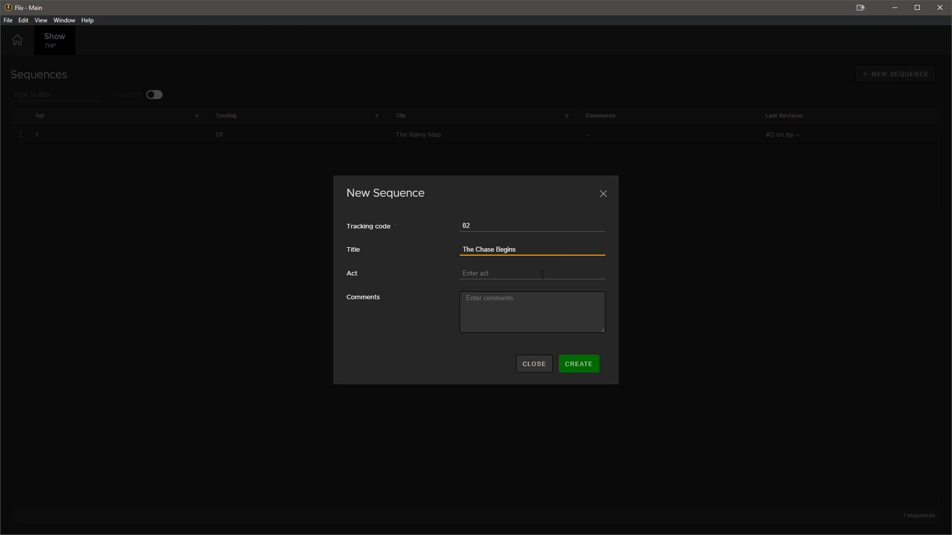
{"action": "left_click", "coordinate": [541, 273]}
{"action": "type", "text": "2"}
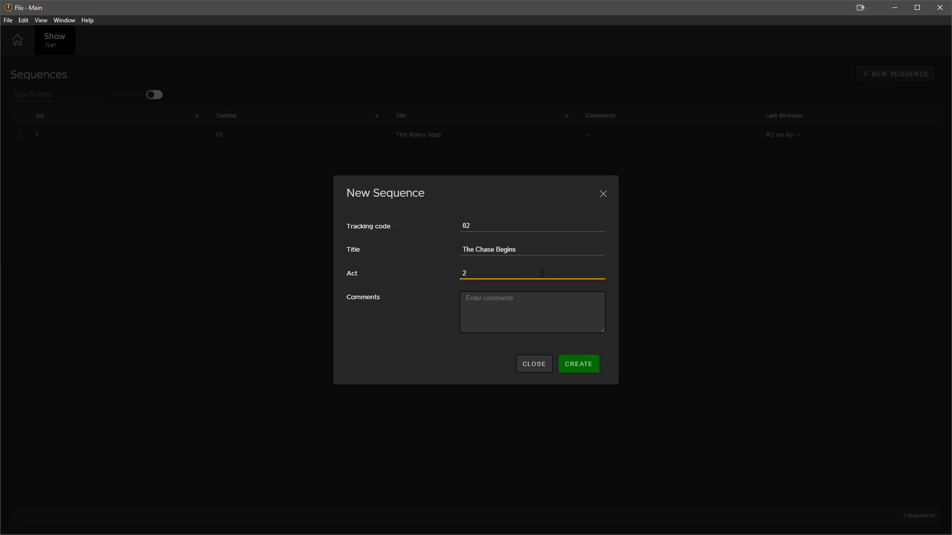
{"action": "left_click", "coordinate": [568, 368]}
Create sequence 03 titled 'The Long Walk Home' in act 3 and close the new sequence dialog
{"action": "type", "text": "03"}
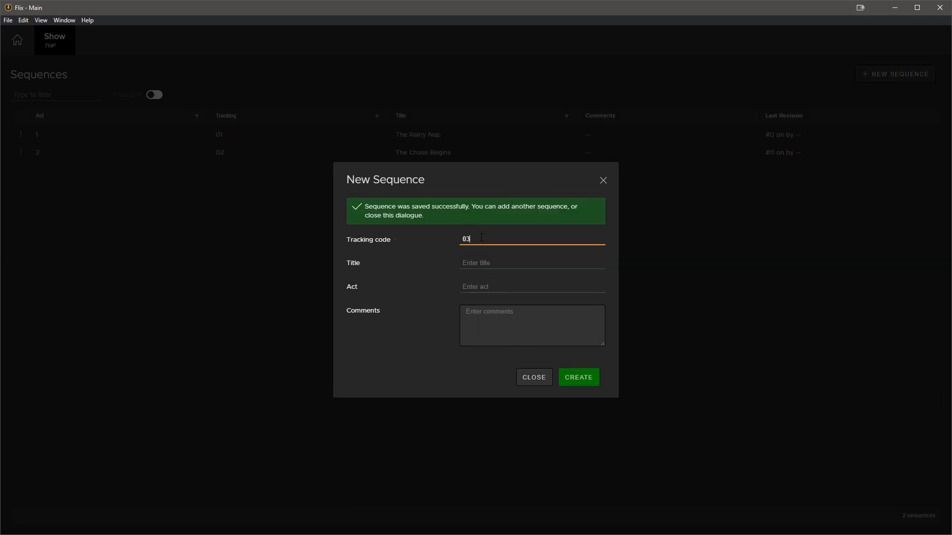
{"action": "left_click", "coordinate": [528, 251]}
{"action": "type", "text": "The Long Walk Home"}
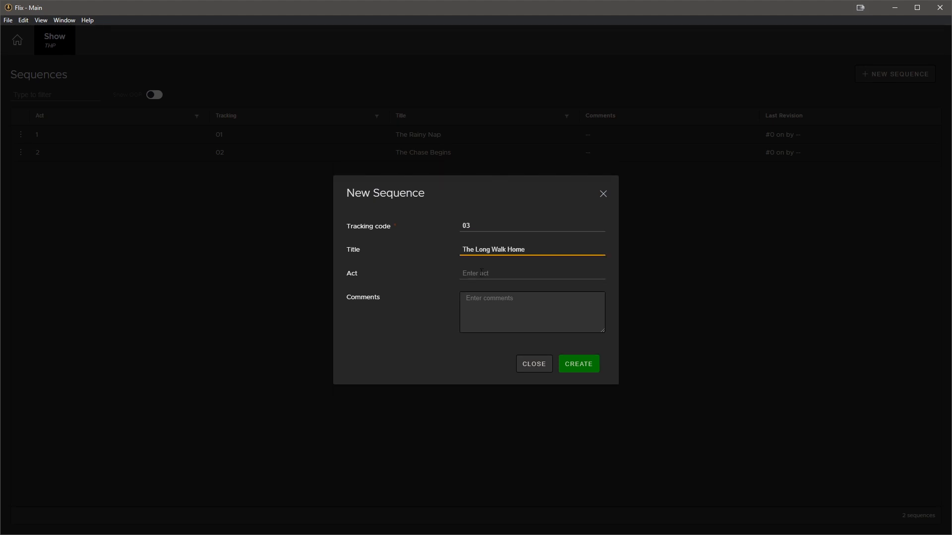
{"action": "left_click", "coordinate": [481, 272]}
{"action": "type", "text": "3"}
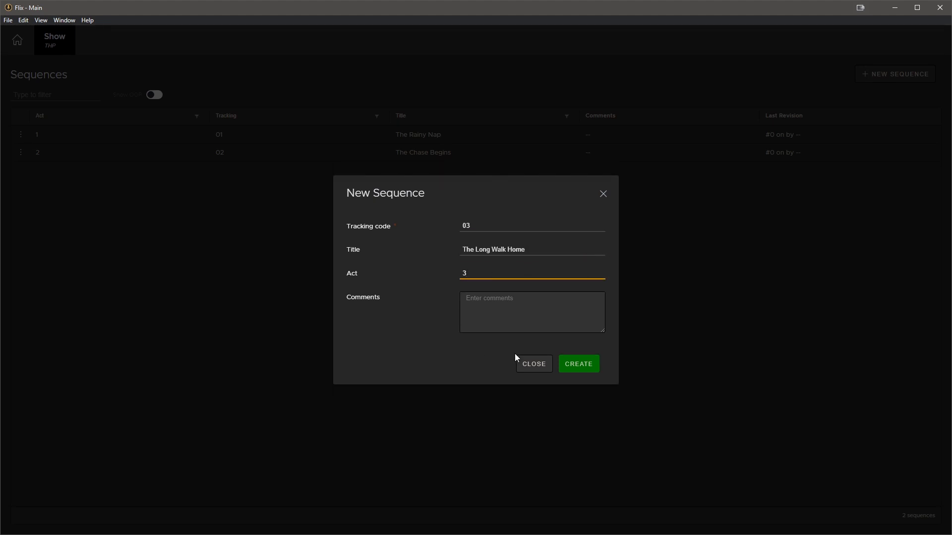
{"action": "left_click", "coordinate": [579, 369]}
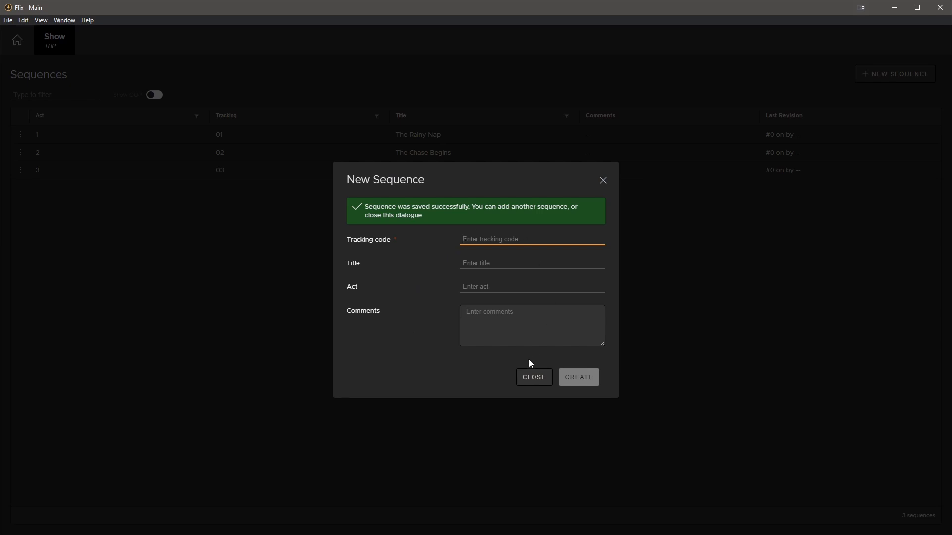
{"action": "left_click", "coordinate": [534, 378]}
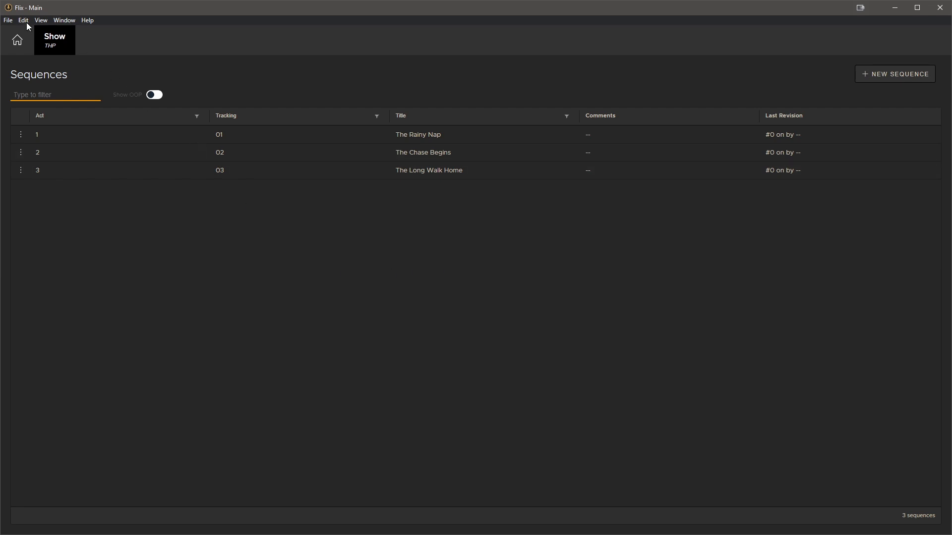
Open the Management Console and look through its user and group management pages before reaching Studio Settings
{"action": "left_click", "coordinate": [9, 21]}
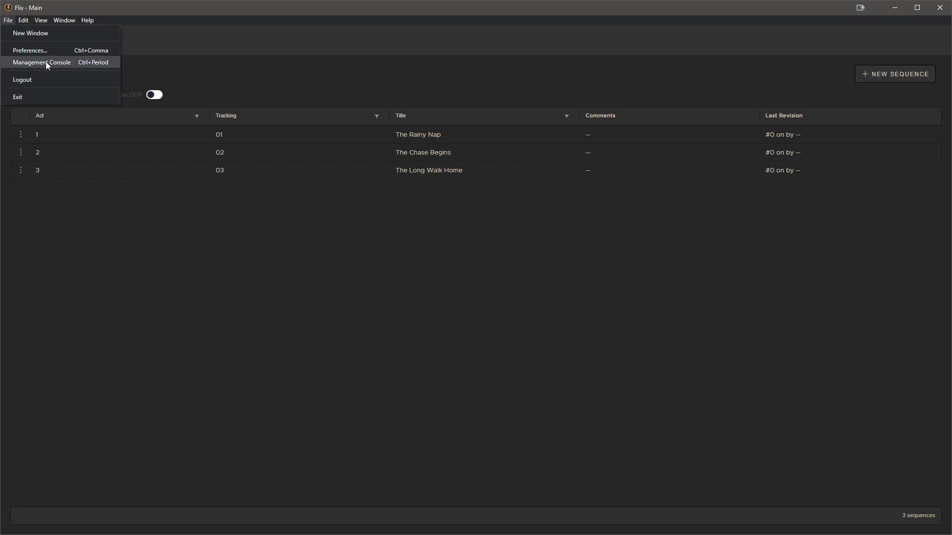
{"action": "left_click", "coordinate": [48, 66]}
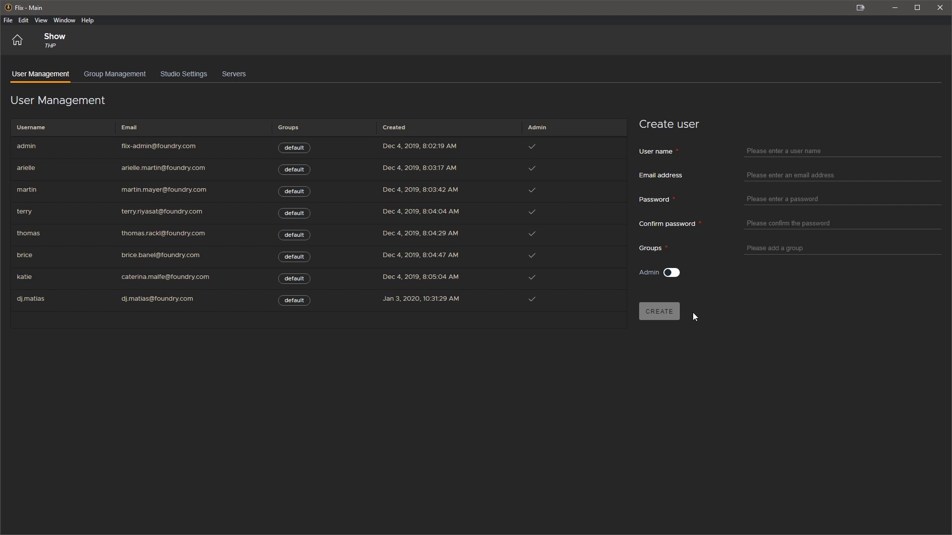
{"action": "left_click", "coordinate": [103, 78]}
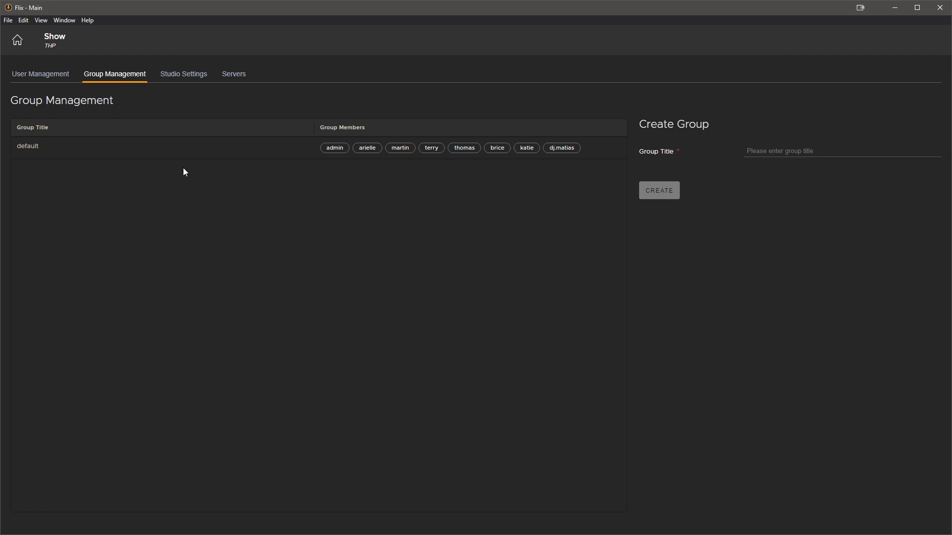
{"action": "left_click", "coordinate": [190, 77]}
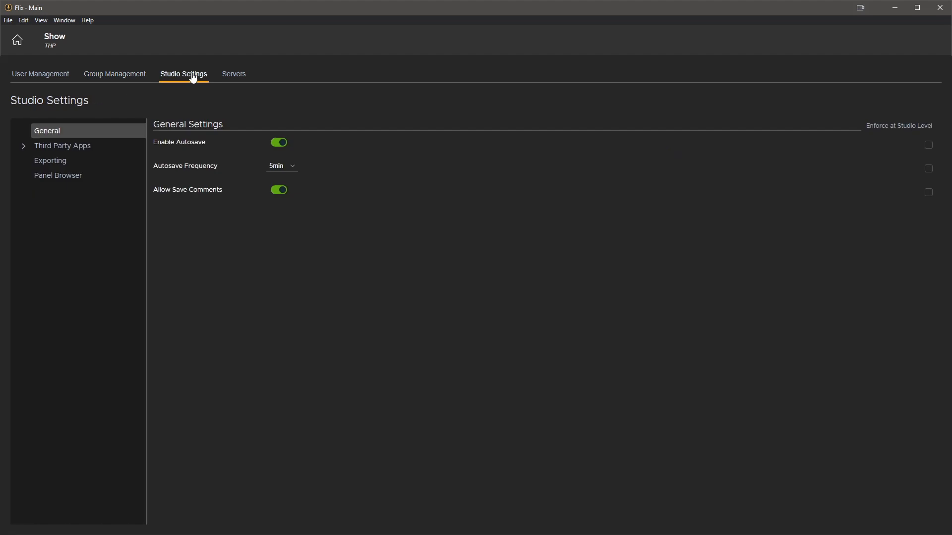
Enforce the Editorial Tool and Sketching Tool at studio level in the Third Party Apps general settings
{"action": "left_click", "coordinate": [24, 148]}
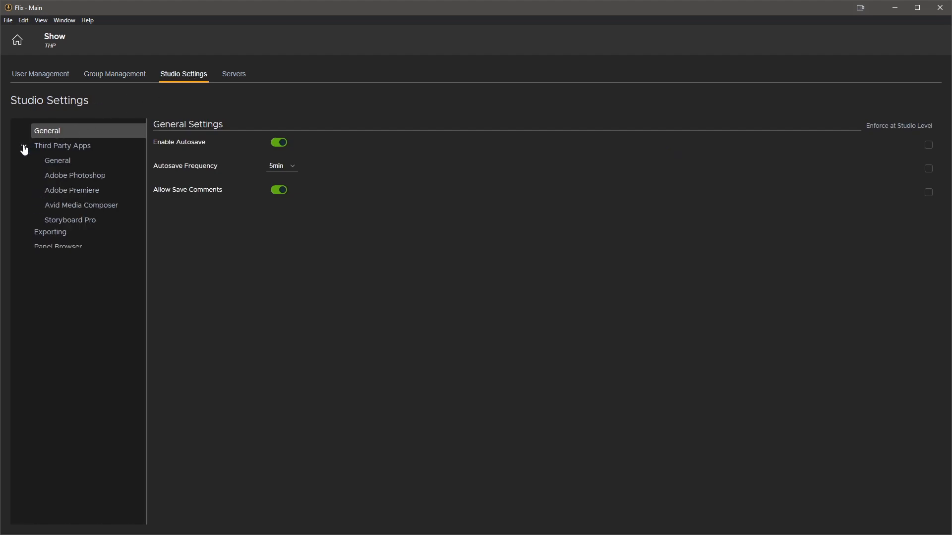
{"action": "left_click", "coordinate": [62, 164]}
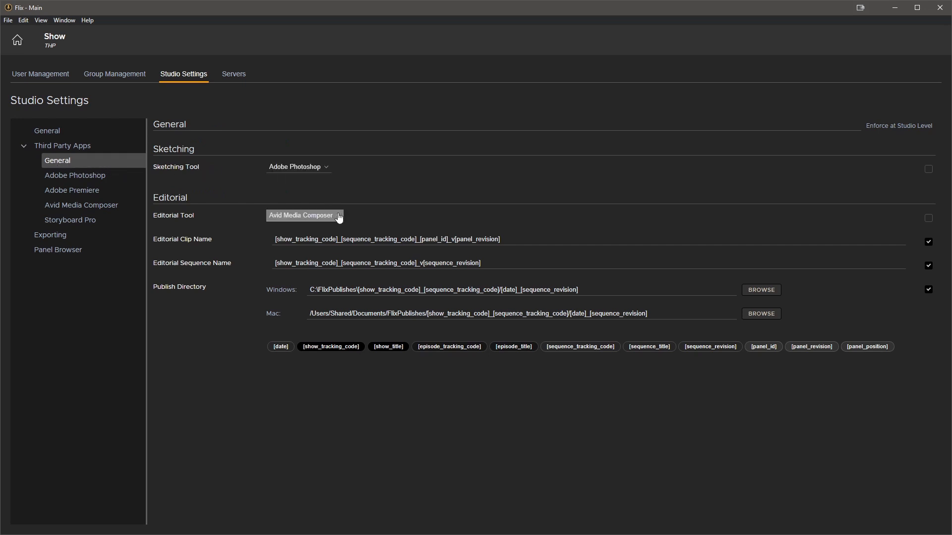
{"action": "left_click", "coordinate": [929, 218]}
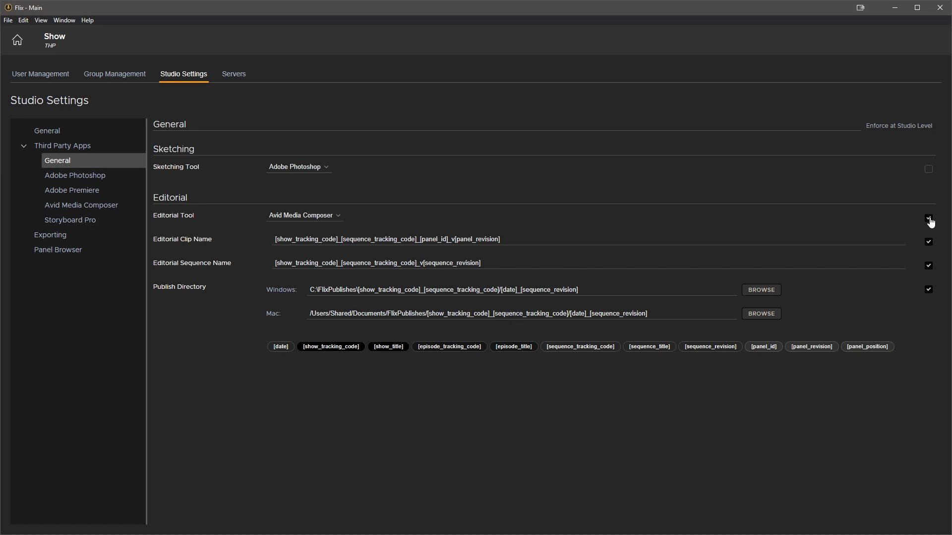
{"action": "left_click", "coordinate": [928, 170]}
Append _[sequence_tracking_code]_[panel_id] tokens to the end of the Editorial Clip Name
{"action": "left_click", "coordinate": [517, 242]}
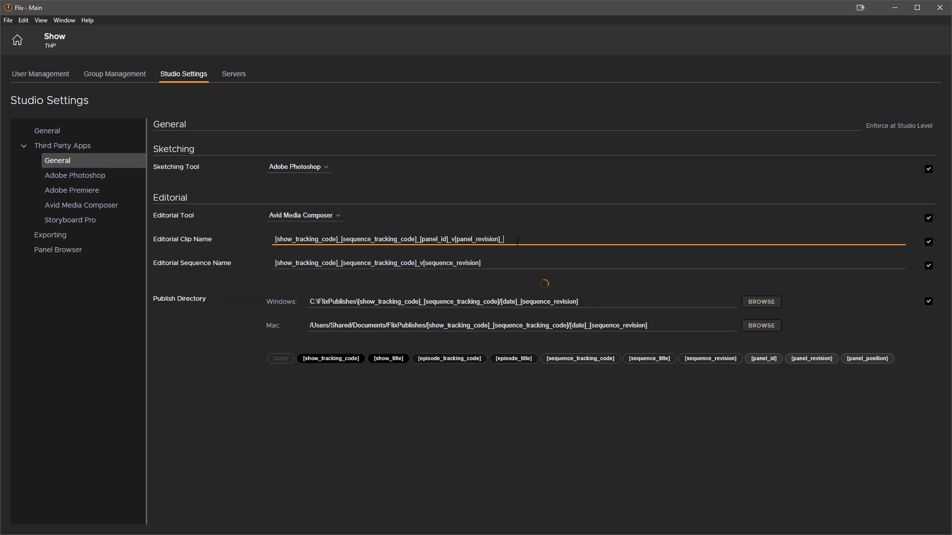
{"action": "left_click", "coordinate": [562, 362]}
{"action": "type", "text": "_"}
{"action": "left_click", "coordinate": [771, 362]}
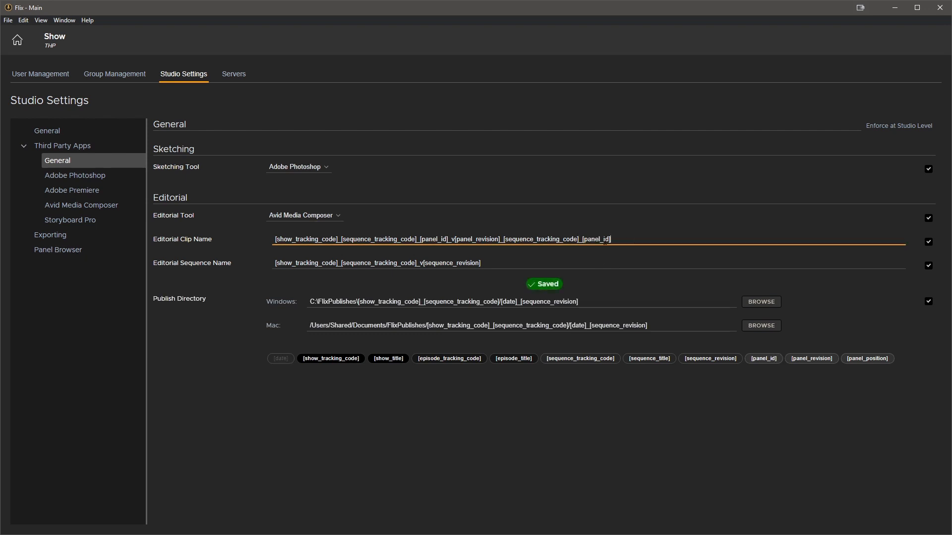
Delete the appended tokens from the Editorial Clip Name
{"action": "left_click_drag", "start_coordinate": [605, 242], "coordinate": [502, 240]}
{"action": "key", "text": "BackSpace"}
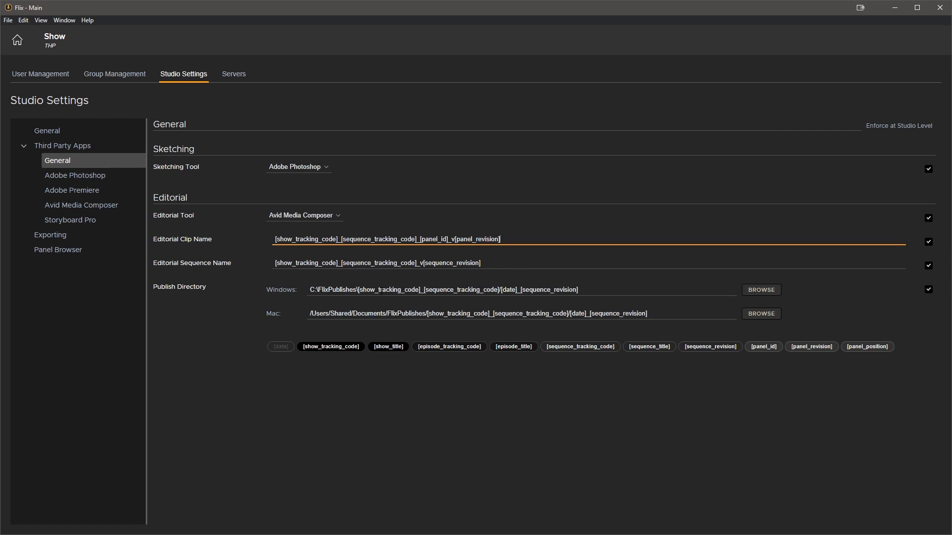
Examine the root folders of the Windows and Mac publish directories, then open the Avid Media Composer settings
{"action": "left_click_drag", "start_coordinate": [311, 289], "coordinate": [356, 289]}
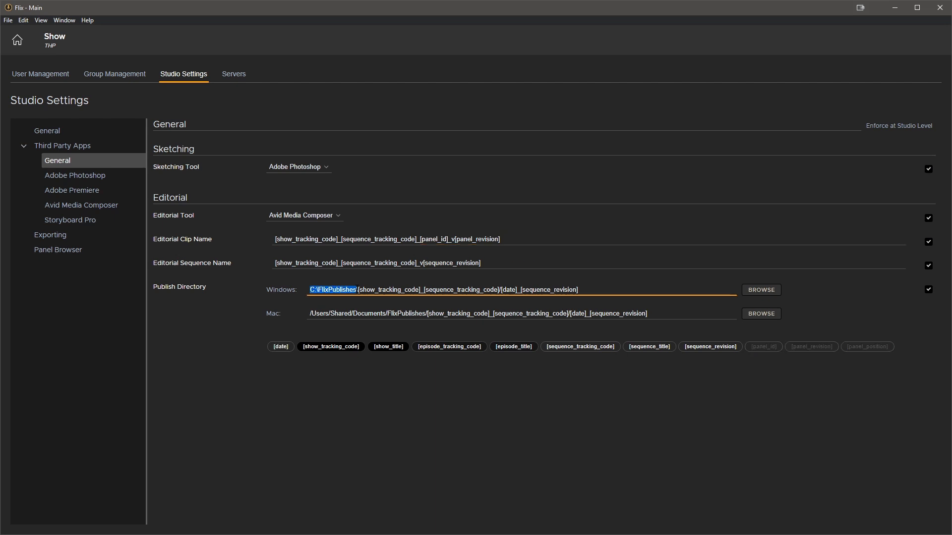
{"action": "left_click_drag", "start_coordinate": [310, 314], "coordinate": [386, 314]}
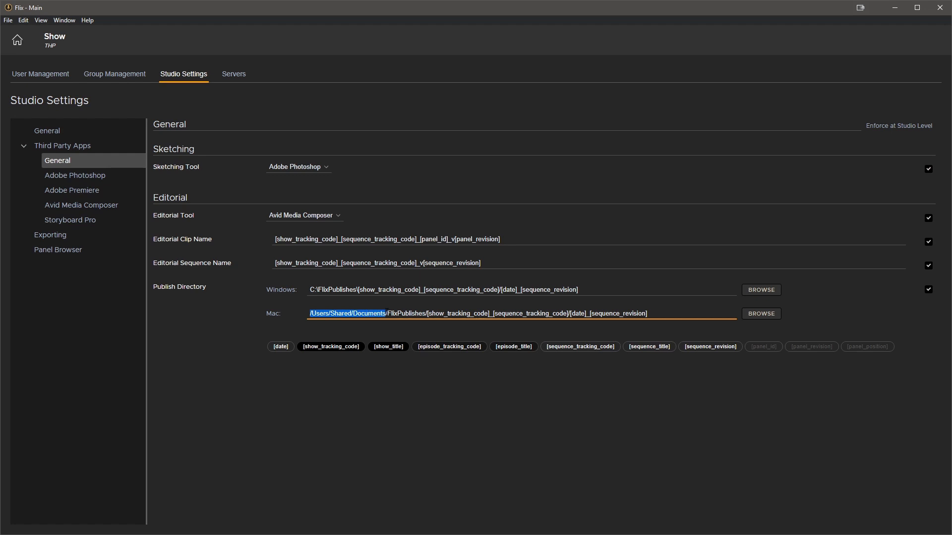
{"action": "left_click", "coordinate": [98, 206]}
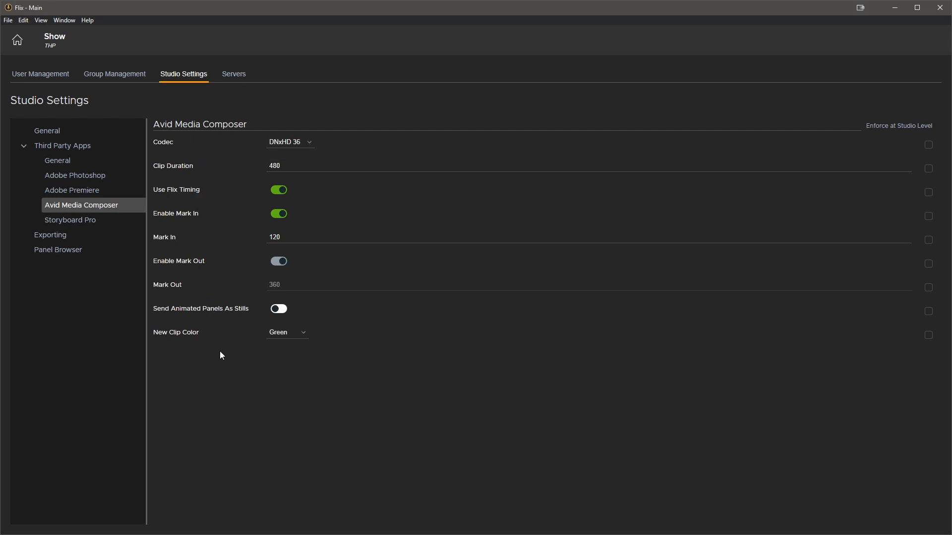
Enforce all Avid Media Composer settings at studio level
{"action": "left_click", "coordinate": [929, 144]}
{"action": "left_click", "coordinate": [929, 171]}
{"action": "left_click", "coordinate": [929, 194]}
{"action": "left_click", "coordinate": [930, 241]}
{"action": "left_click", "coordinate": [929, 267]}
{"action": "left_click", "coordinate": [929, 292]}
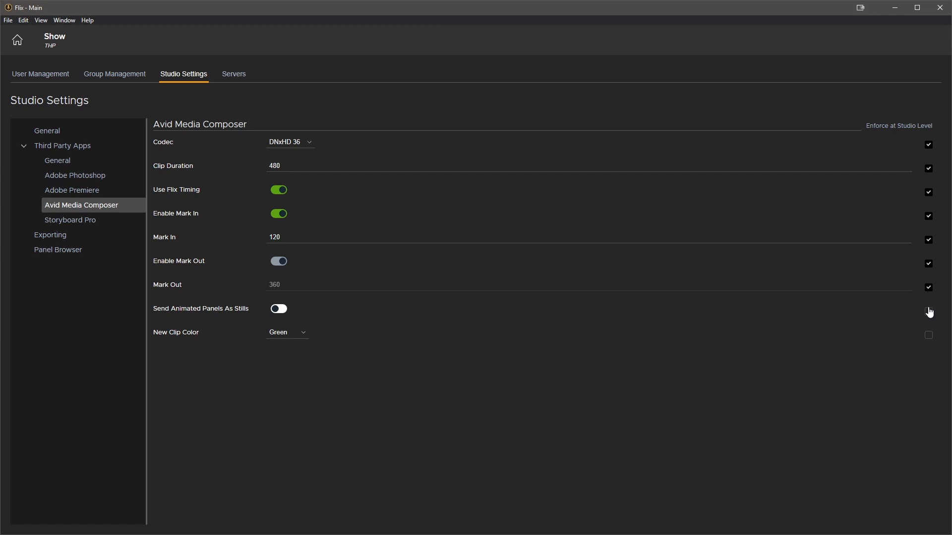
{"action": "left_click", "coordinate": [929, 335]}
Open the Exporting settings and highlight the root folders of the Windows and Mac default export paths
{"action": "left_click", "coordinate": [50, 243]}
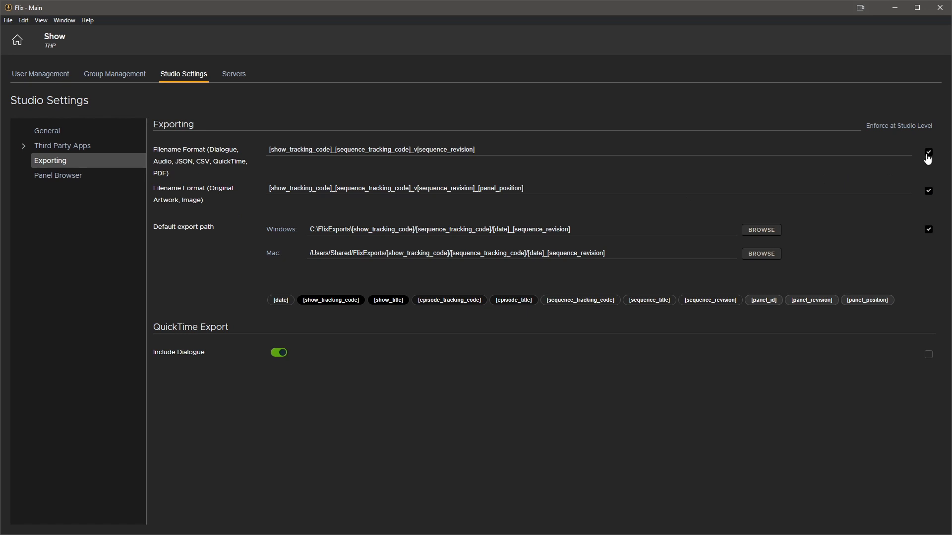
{"action": "left_click", "coordinate": [927, 229]}
{"action": "left_click_drag", "start_coordinate": [311, 229], "coordinate": [352, 230]}
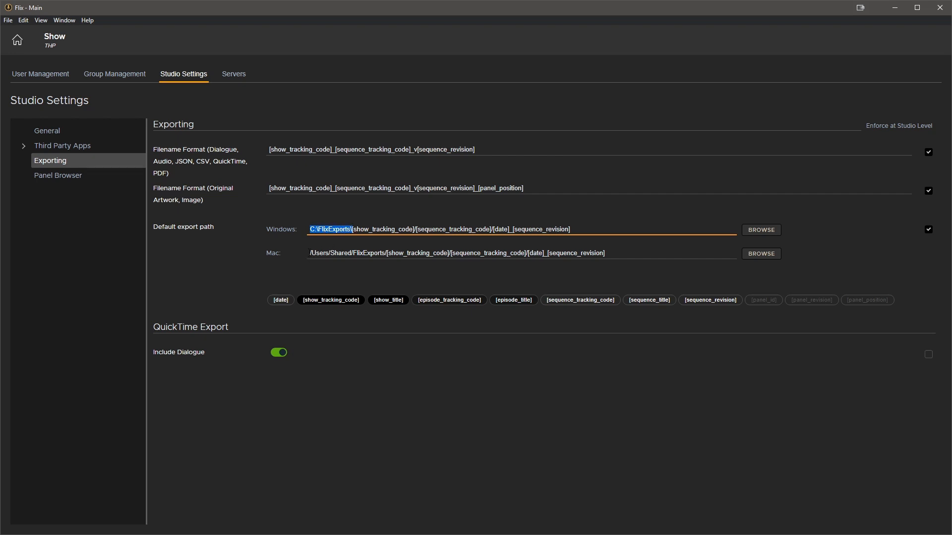
{"action": "left_click_drag", "start_coordinate": [307, 253], "coordinate": [391, 251]}
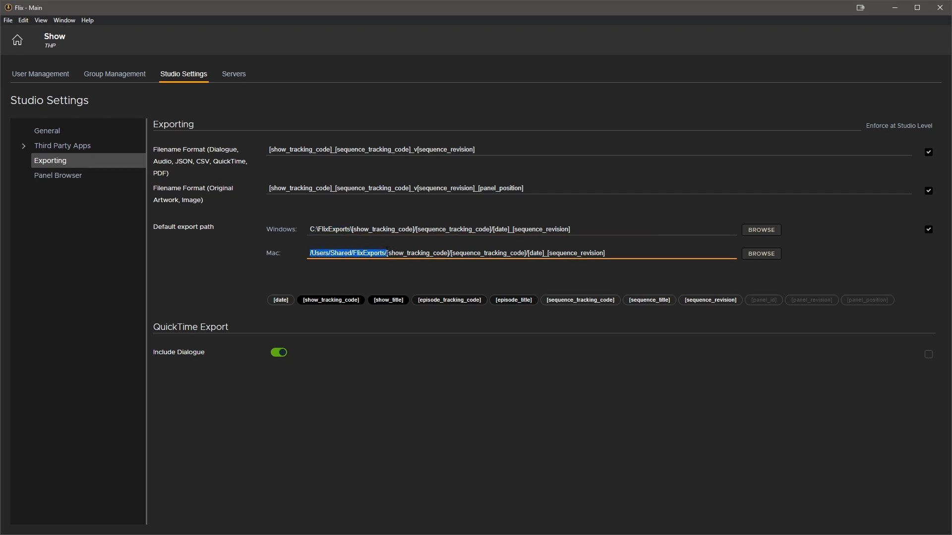
Return to the shows list and open the settings of The Happy Prince show
{"action": "left_click", "coordinate": [8, 21]}
{"action": "left_click", "coordinate": [27, 50]}
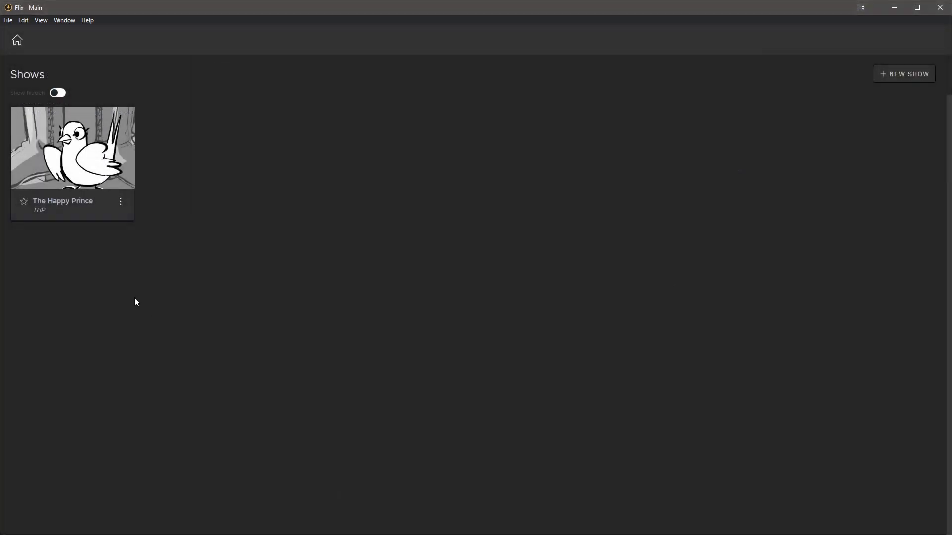
{"action": "left_click", "coordinate": [123, 203]}
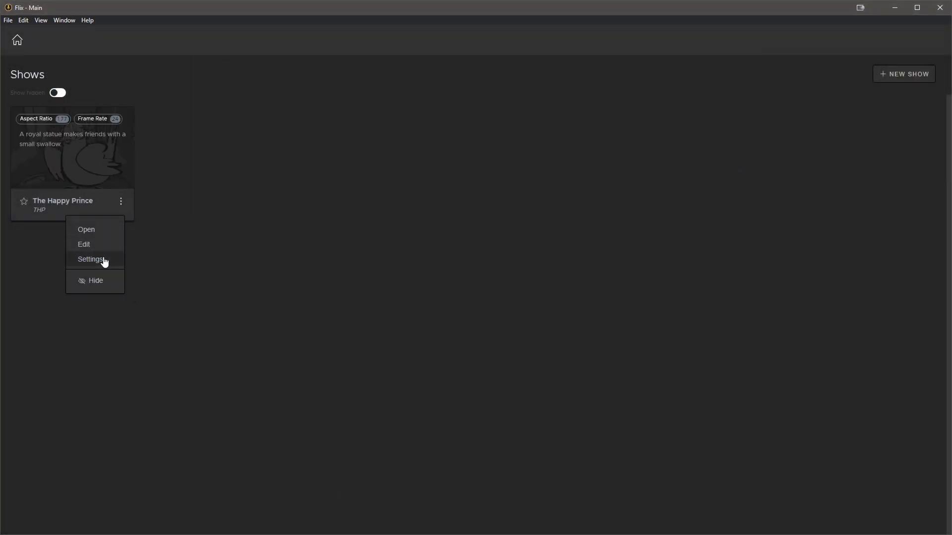
{"action": "left_click", "coordinate": [104, 257]}
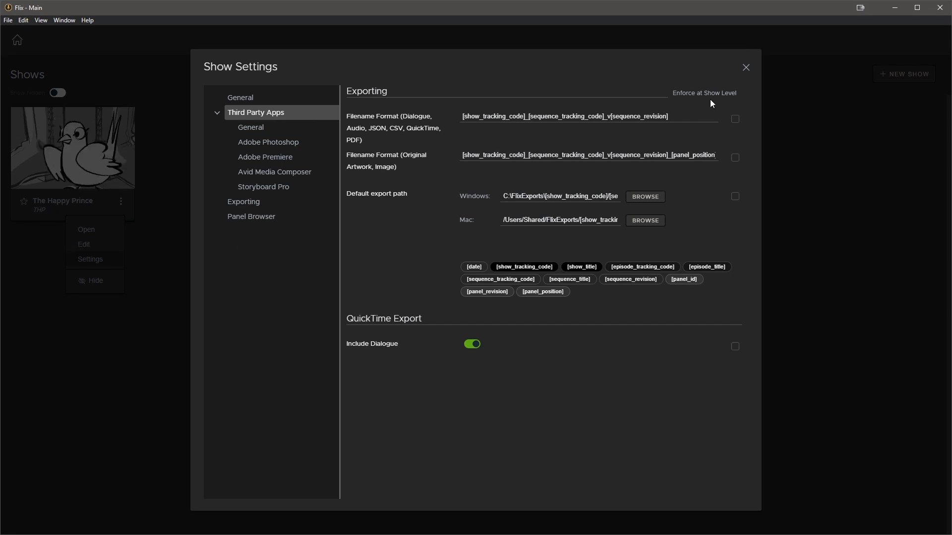
Enforce both filename formats and the default export path at show level, then return to the home screen
{"action": "mouse_move", "coordinate": [716, 97]}
{"action": "left_click", "coordinate": [735, 119]}
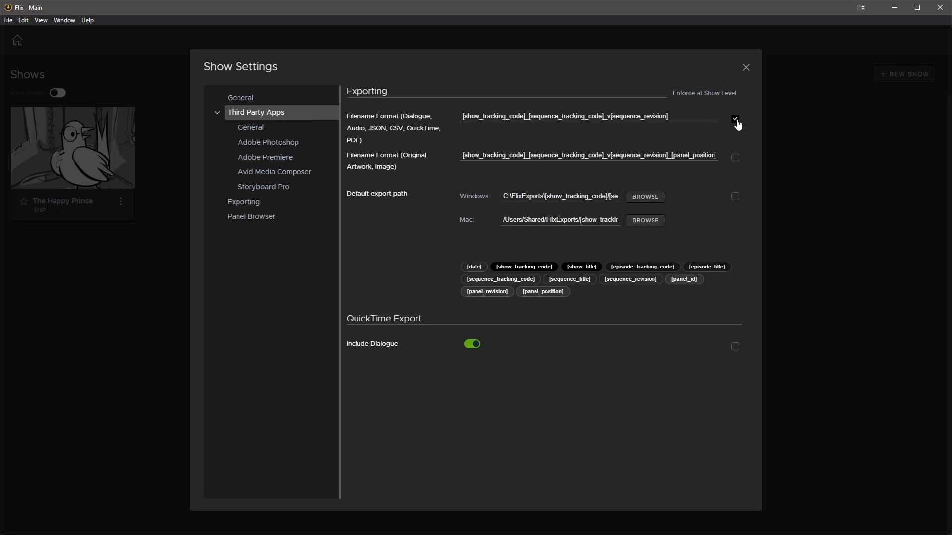
{"action": "left_click", "coordinate": [735, 158]}
{"action": "left_click", "coordinate": [735, 197]}
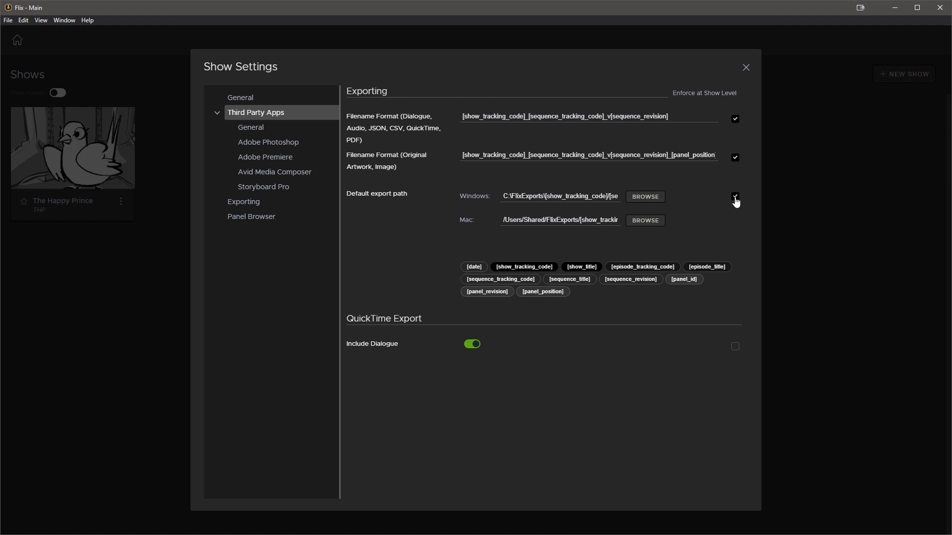
{"action": "left_click", "coordinate": [15, 40]}
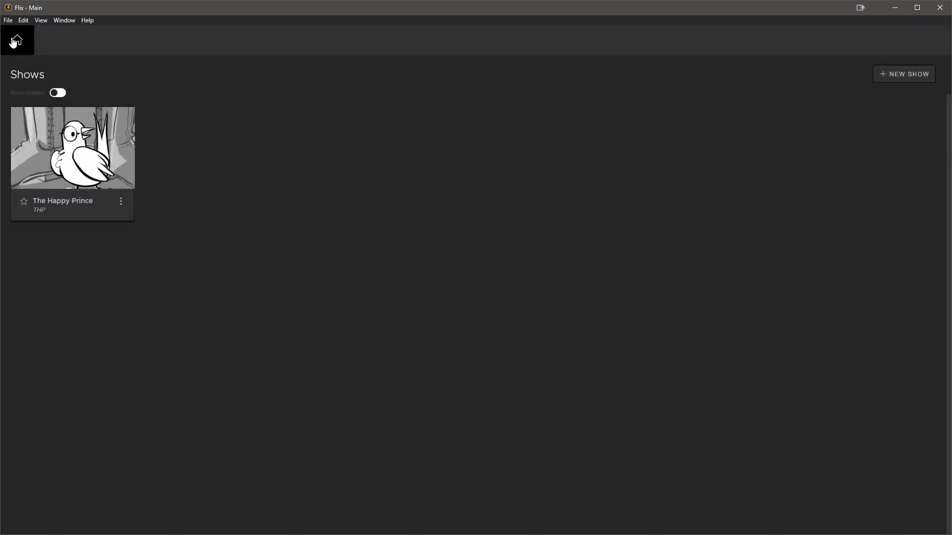